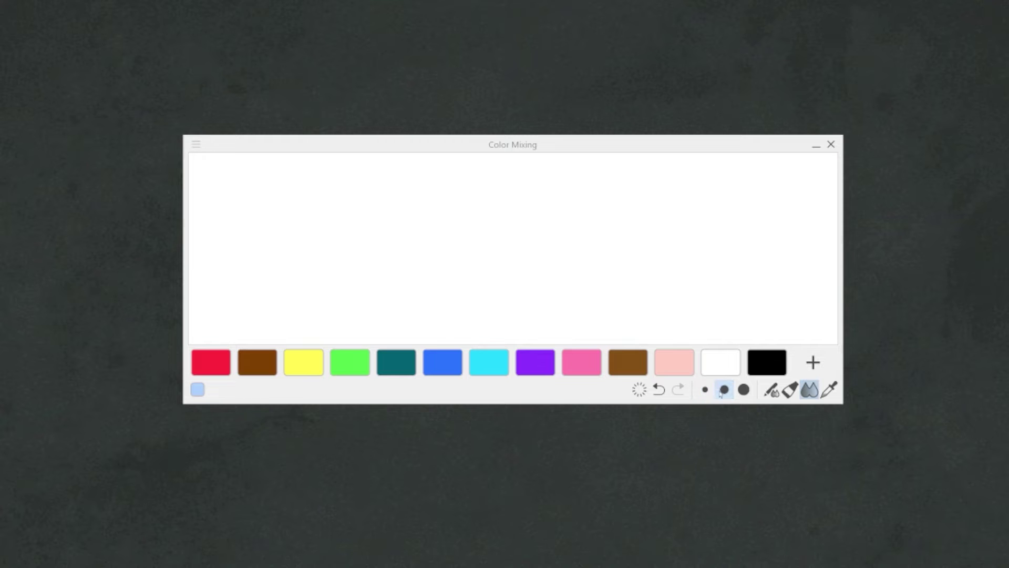
Paint overlapping red, yellow, blue and purple blobs into one blended stroke
left_click(216, 369)
mouse_move(359, 227)
left_mouse_down()
mouse_move(343, 256)
mouse_move(376, 247)
mouse_move(341, 258)
mouse_move(326, 242)
left_mouse_up()
left_click(305, 361)
left_click_drag(401, 238, 410, 239)
mouse_move(462, 266)
left_mouse_down()
mouse_move(471, 242)
mouse_move(443, 255)
mouse_move(356, 258)
left_mouse_up()
left_click(443, 362)
left_click_drag(525, 254, 416, 246)
left_click(535, 361)
mouse_move(536, 175)
left_mouse_down()
mouse_move(516, 235)
mouse_move(481, 254)
left_mouse_up()
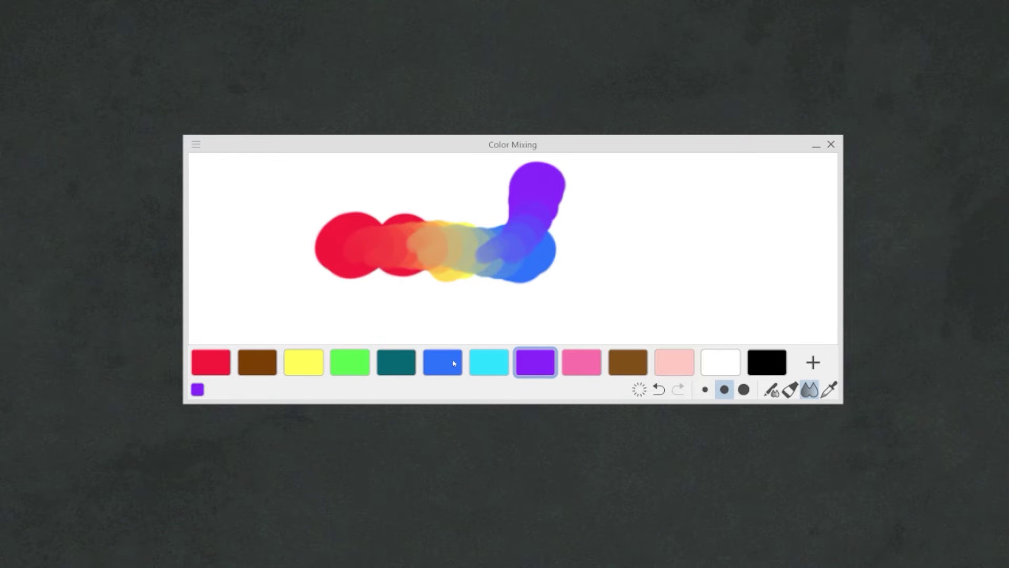
Smear brown into a light pink blob, then dab sampled tan and dark brown spots beside it
left_click(675, 365)
mouse_move(673, 211)
left_mouse_down()
mouse_move(647, 213)
mouse_move(663, 251)
left_mouse_up()
left_click(627, 361)
mouse_move(723, 281)
left_mouse_down()
mouse_move(686, 271)
mouse_move(648, 215)
left_mouse_up()
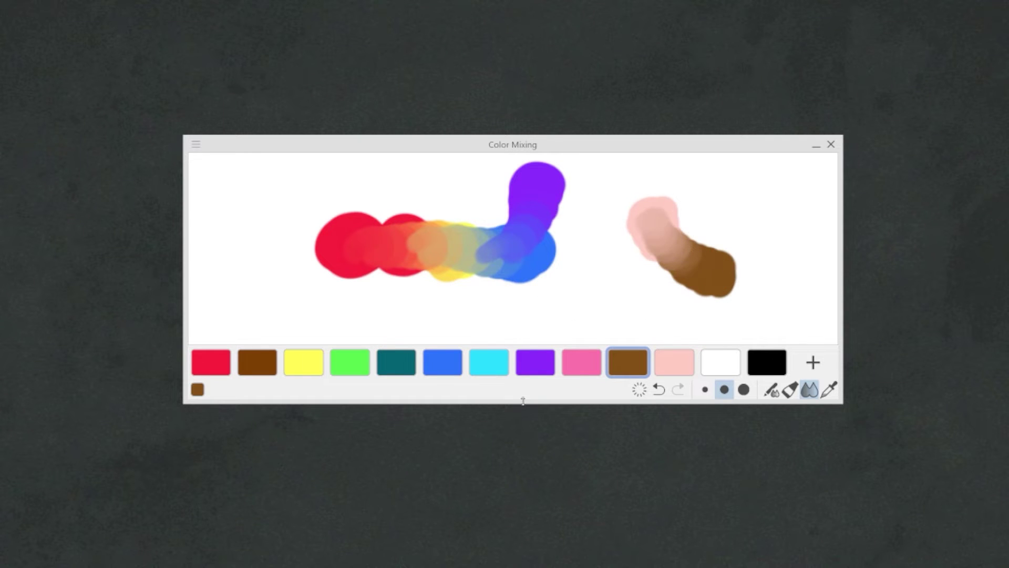
left_click(676, 241)
left_click(605, 277)
left_click(678, 273)
left_click(625, 292)
left_click(712, 266)
left_click(657, 307)
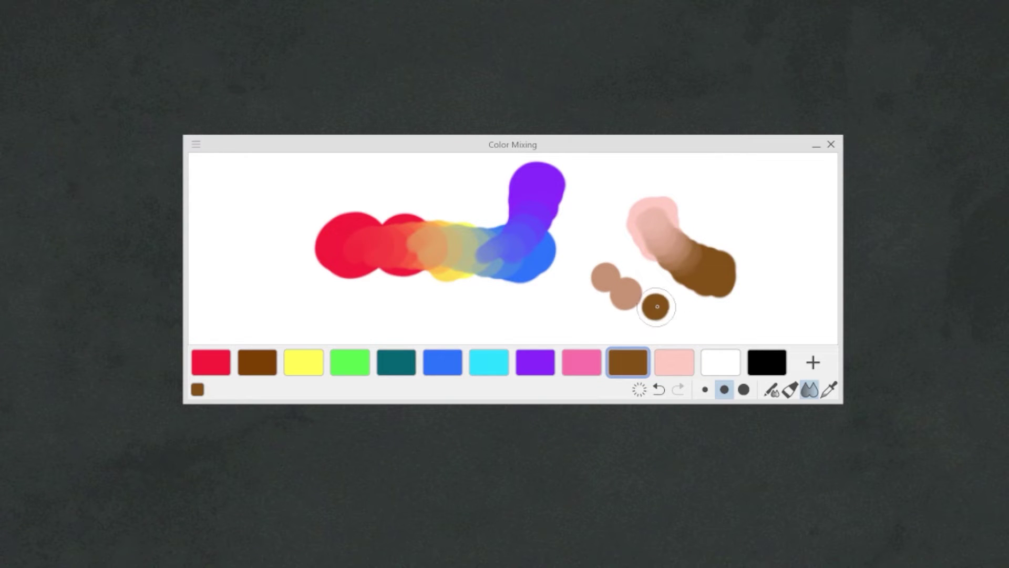
left_click(771, 389)
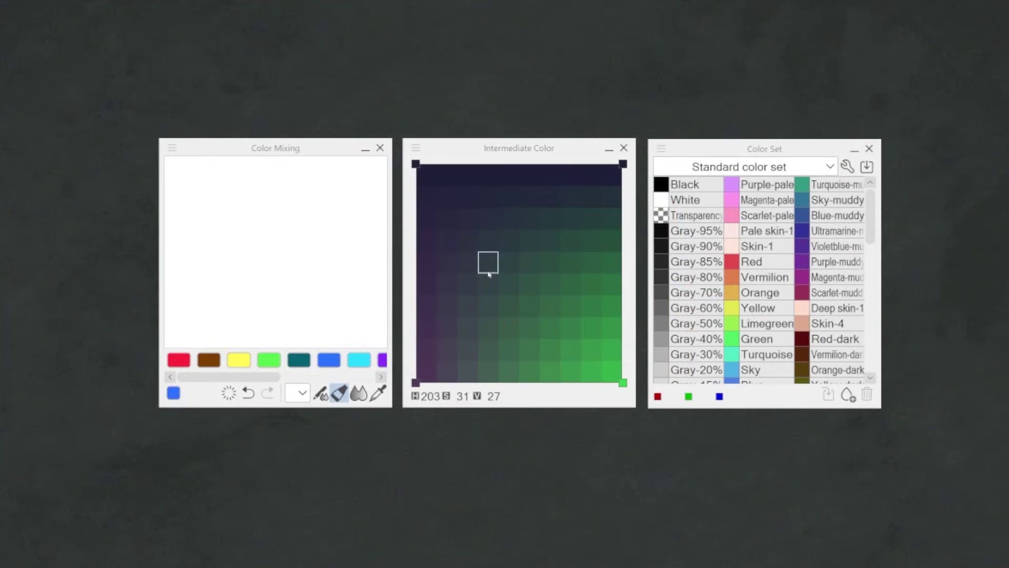
Paint teal and green dabs side by side, then select the blue and cyan swatches
left_click(299, 360)
mouse_move(234, 220)
left_mouse_down()
mouse_move(280, 211)
mouse_move(266, 209)
mouse_move(303, 223)
mouse_move(275, 210)
left_mouse_up()
left_click(269, 360)
left_click(261, 212)
left_click(329, 360)
left_click(359, 361)
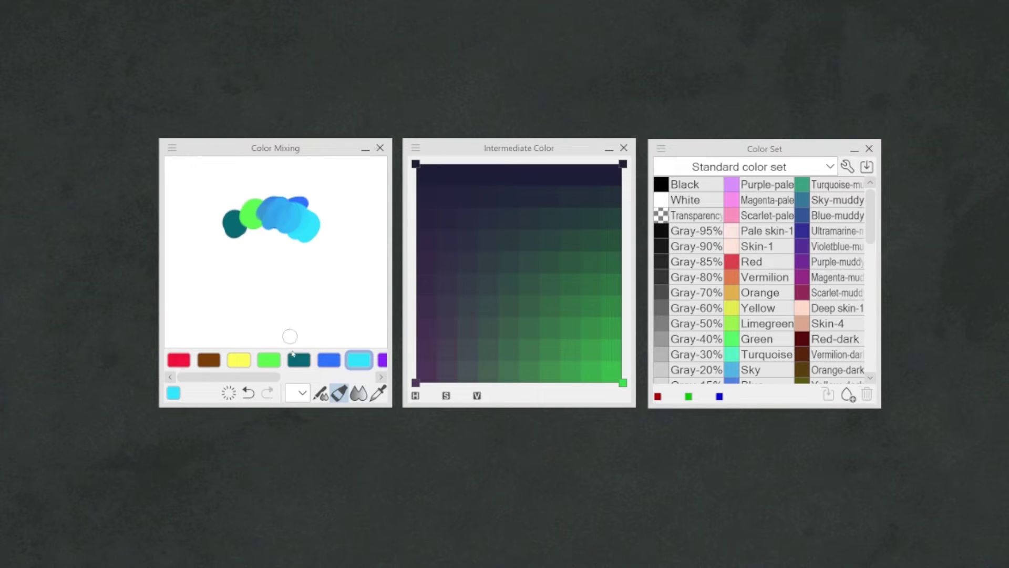
Smudge the teal and green into one large stroke and blend yellow into its tip
left_click(358, 392)
mouse_move(263, 234)
left_mouse_down()
mouse_move(223, 221)
mouse_move(262, 216)
left_mouse_up()
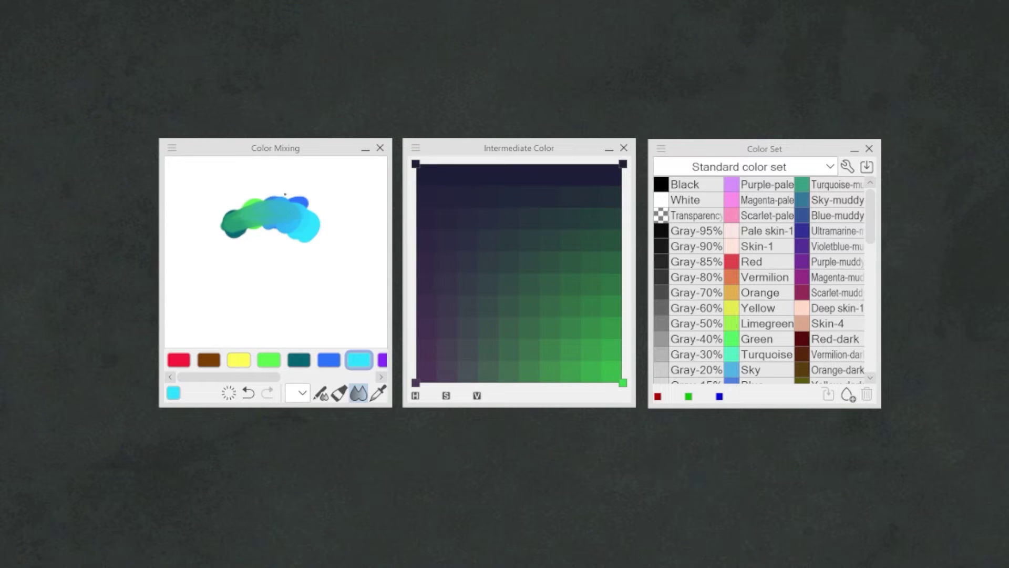
mouse_move(277, 204)
left_mouse_down()
mouse_move(252, 183)
mouse_move(225, 195)
mouse_move(221, 240)
mouse_move(300, 235)
mouse_move(314, 212)
left_mouse_up()
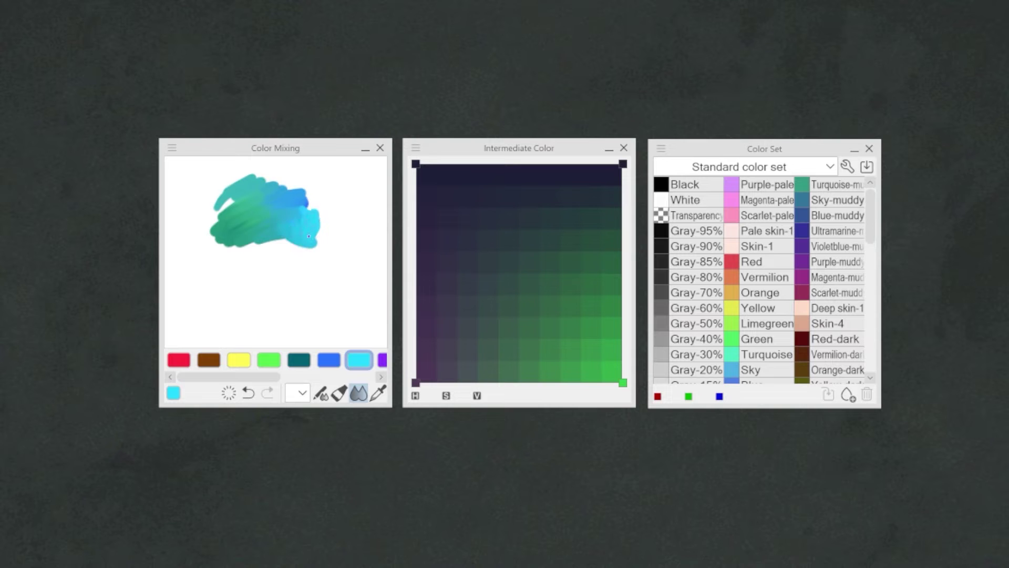
left_click(240, 358)
mouse_move(311, 260)
left_mouse_down()
mouse_move(314, 246)
mouse_move(298, 235)
mouse_move(315, 267)
mouse_move(299, 242)
left_mouse_up()
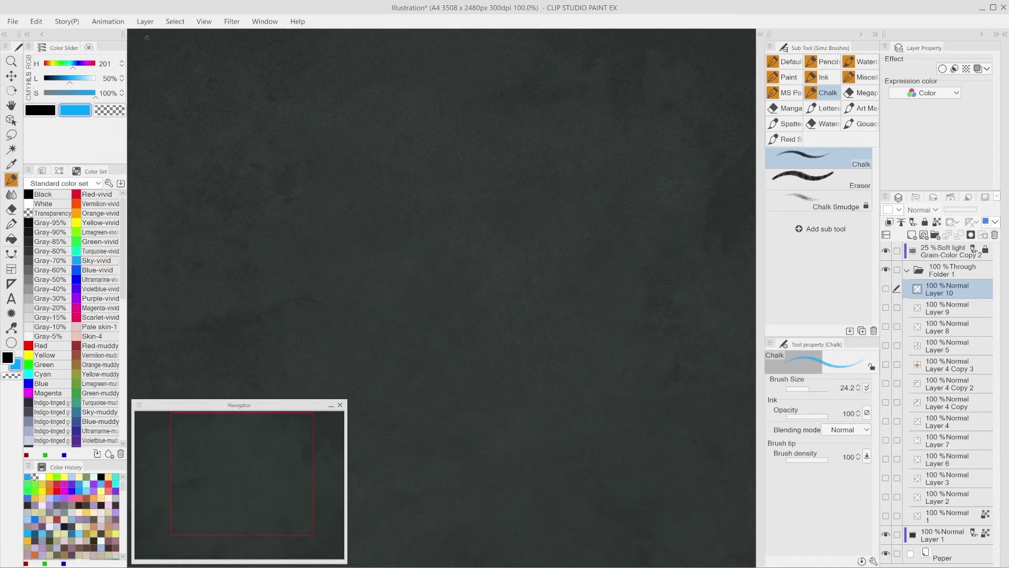
Show the Color Mixing palette from the Window menu and drag it to the canvas centre
left_click(263, 21)
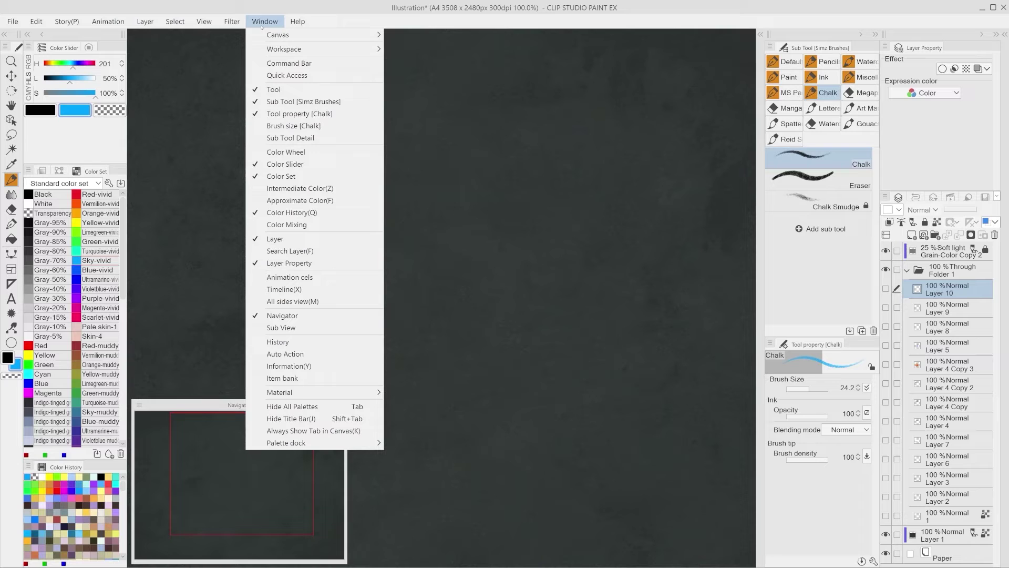
left_click(288, 224)
left_click_drag(437, 405, 461, 110)
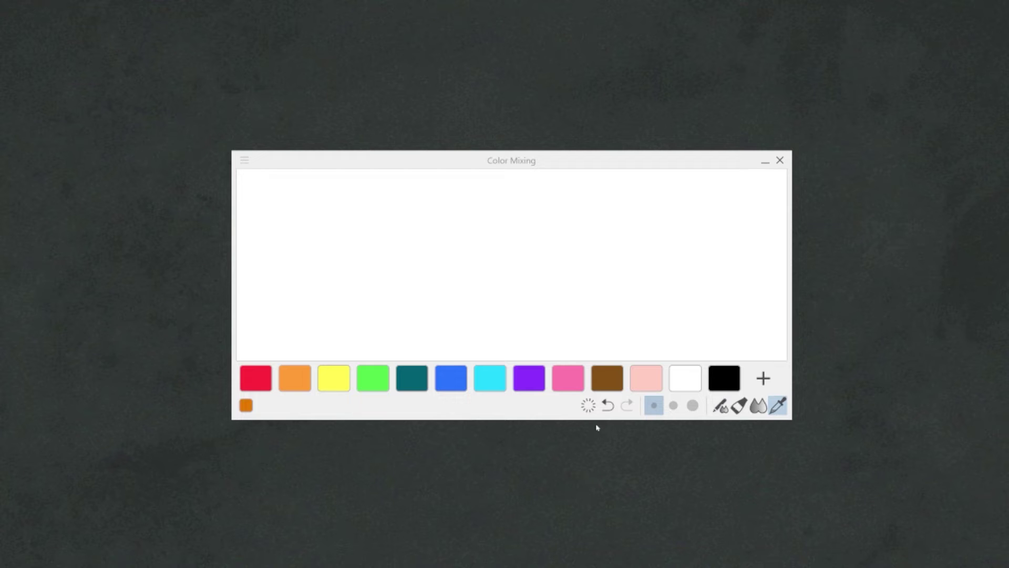
Set the current colour to muted tan A47E52 and add it as a new swatch
left_click(244, 161)
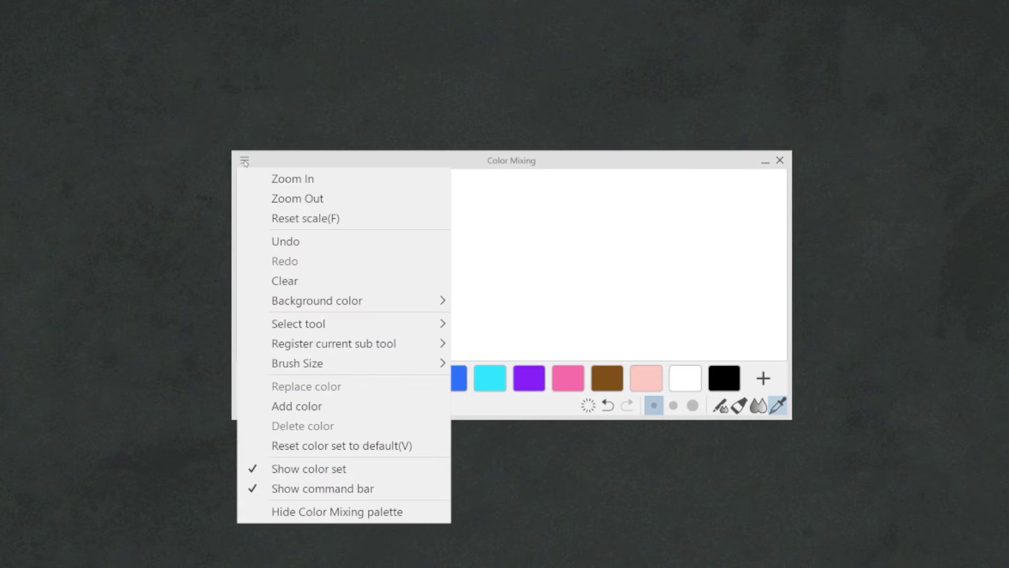
left_click(244, 162)
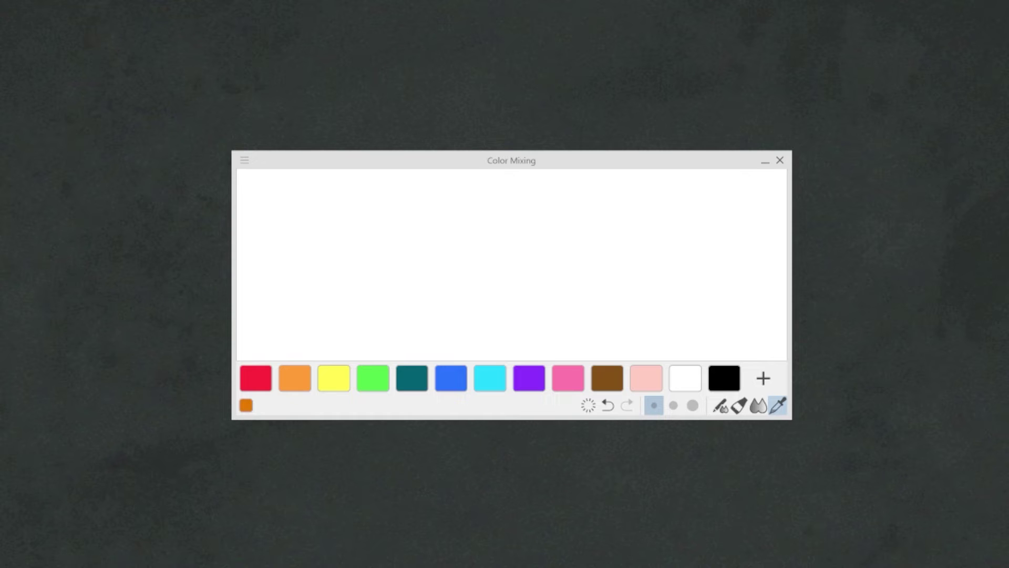
left_click(245, 405)
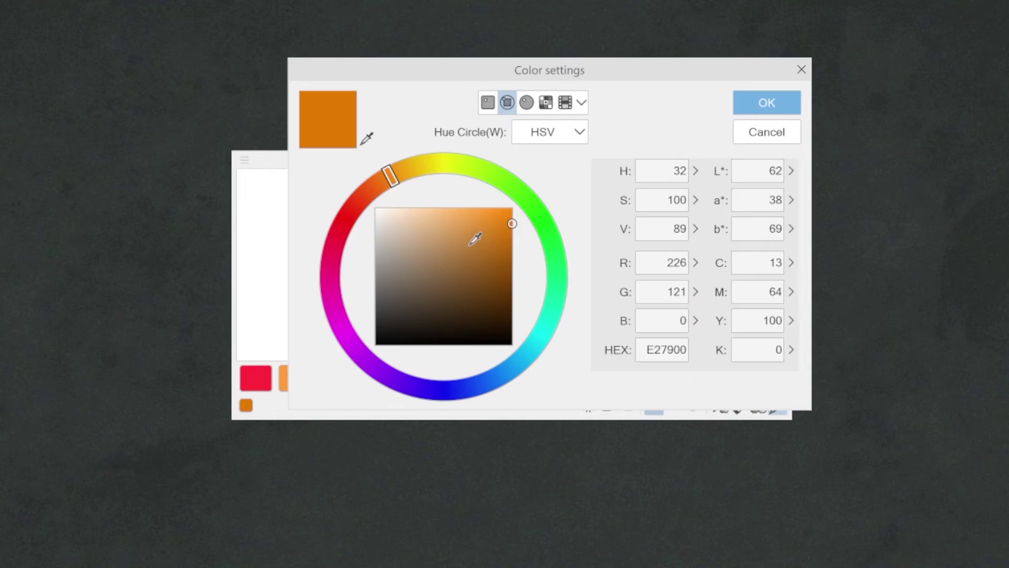
left_click_drag(467, 247, 556, 191)
mouse_move(517, 308)
left_mouse_down()
mouse_move(449, 272)
mouse_move(442, 257)
left_mouse_up()
left_click(766, 103)
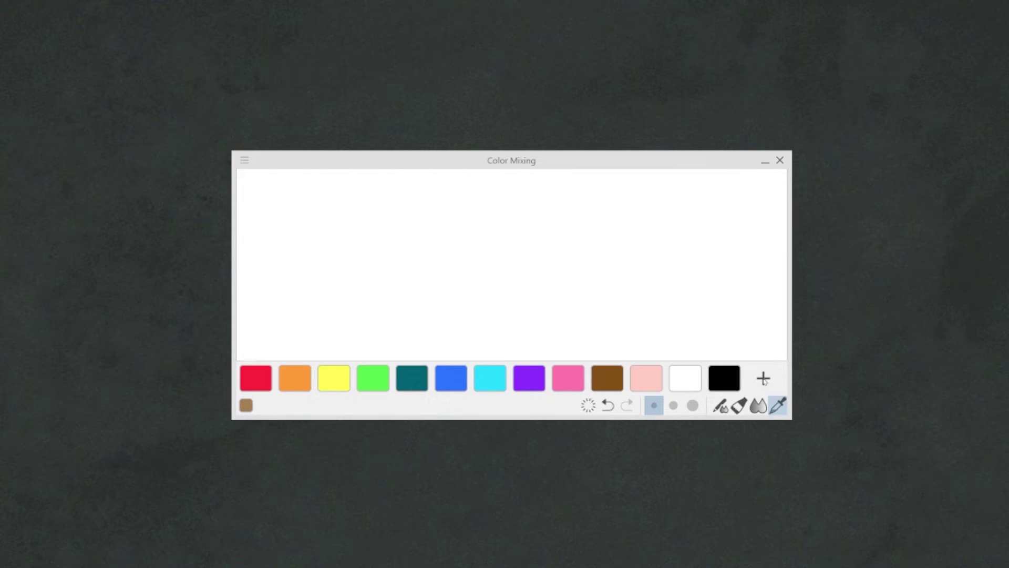
left_click(764, 378)
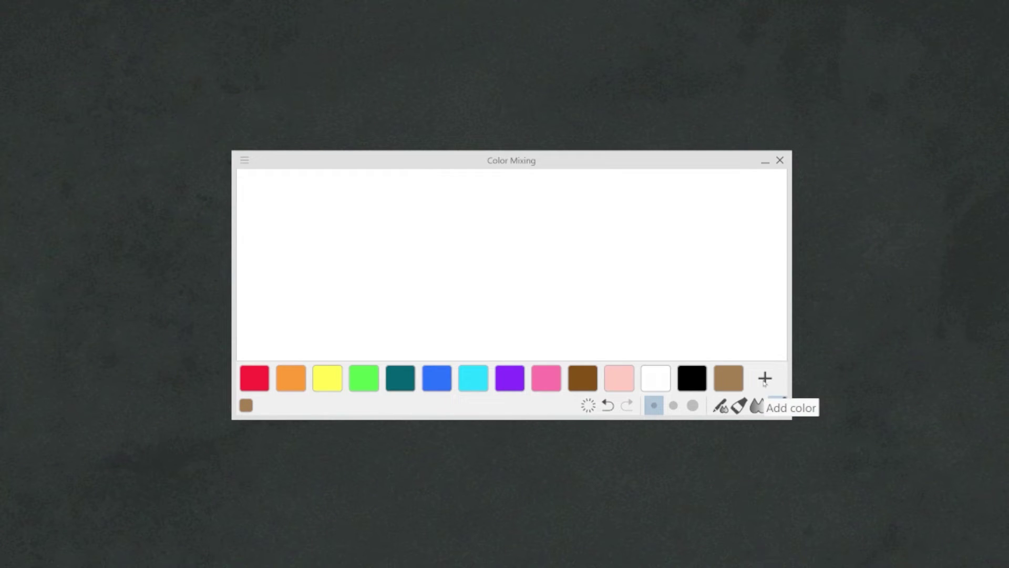
left_click(739, 405)
Clear the mixing canvas and paint a red blob beside an orange blob
mouse_move(483, 244)
left_mouse_down()
mouse_move(486, 256)
mouse_move(466, 254)
mouse_move(500, 243)
left_mouse_up()
left_click(588, 405)
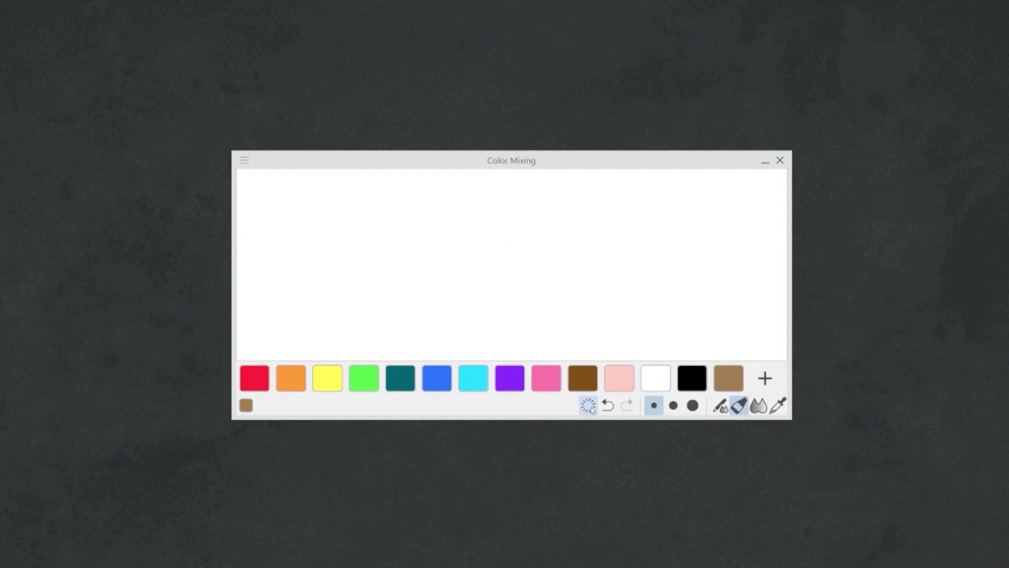
left_click(254, 377)
mouse_move(463, 258)
left_mouse_down()
mouse_move(470, 254)
mouse_move(448, 268)
left_mouse_up()
left_click(290, 377)
left_click_drag(512, 254, 536, 257)
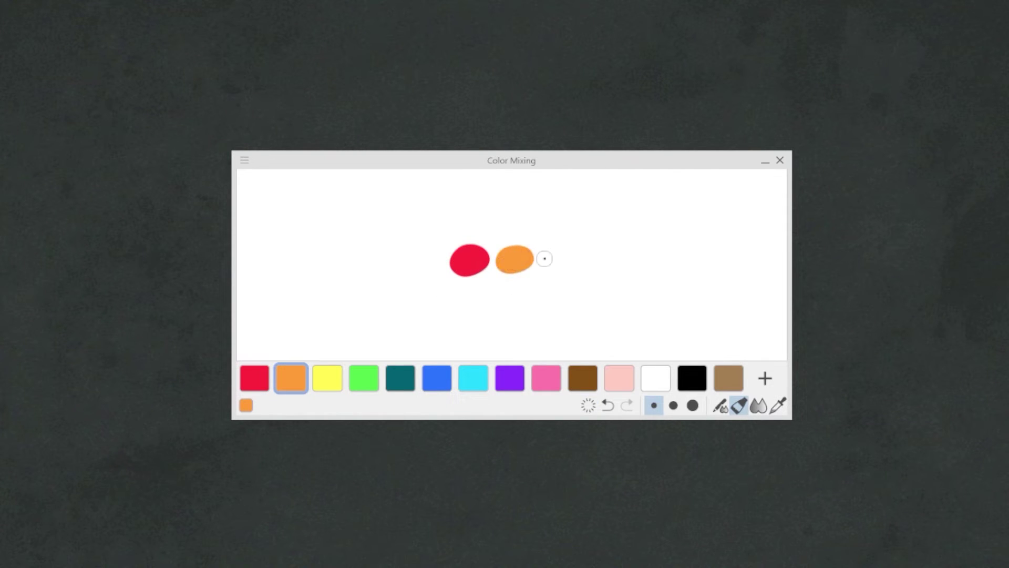
left_click(608, 405)
left_click(627, 407)
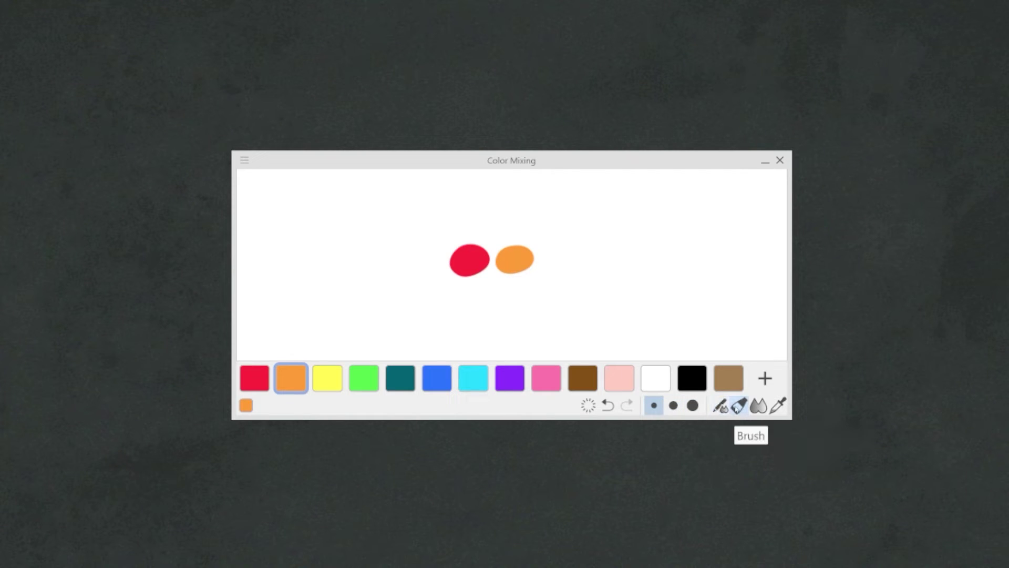
Smear the red and orange together and sample the mixed red-orange as current colour
left_click(759, 405)
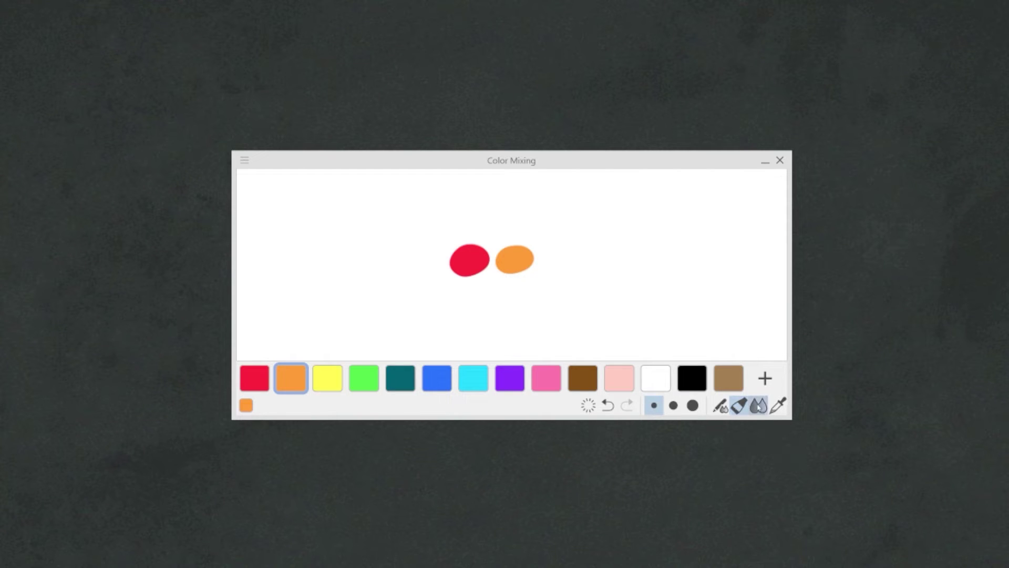
mouse_move(486, 251)
left_mouse_down()
mouse_move(512, 255)
mouse_move(503, 252)
left_mouse_up()
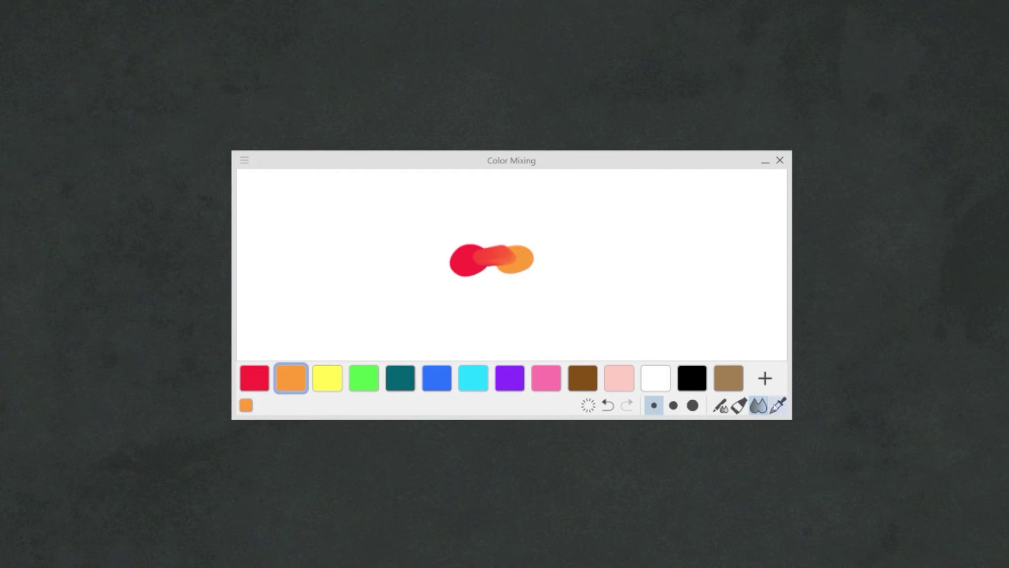
left_click(773, 402)
left_click(509, 256)
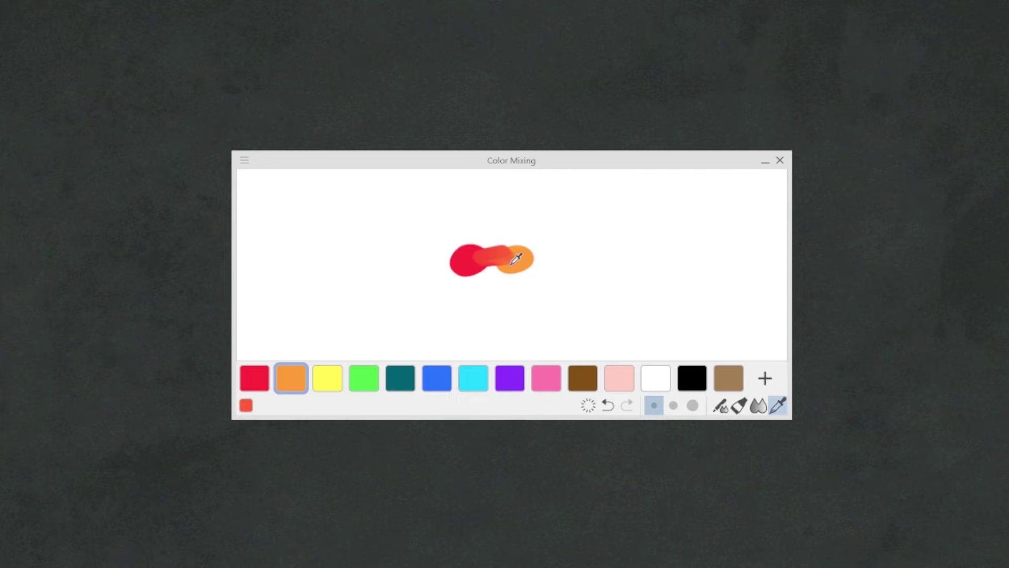
Zoom the mixing canvas in, then out, then reset it to default scale
left_click(244, 161)
left_click(305, 177)
left_click(245, 160)
left_click(297, 198)
left_click(245, 160)
left_click(304, 218)
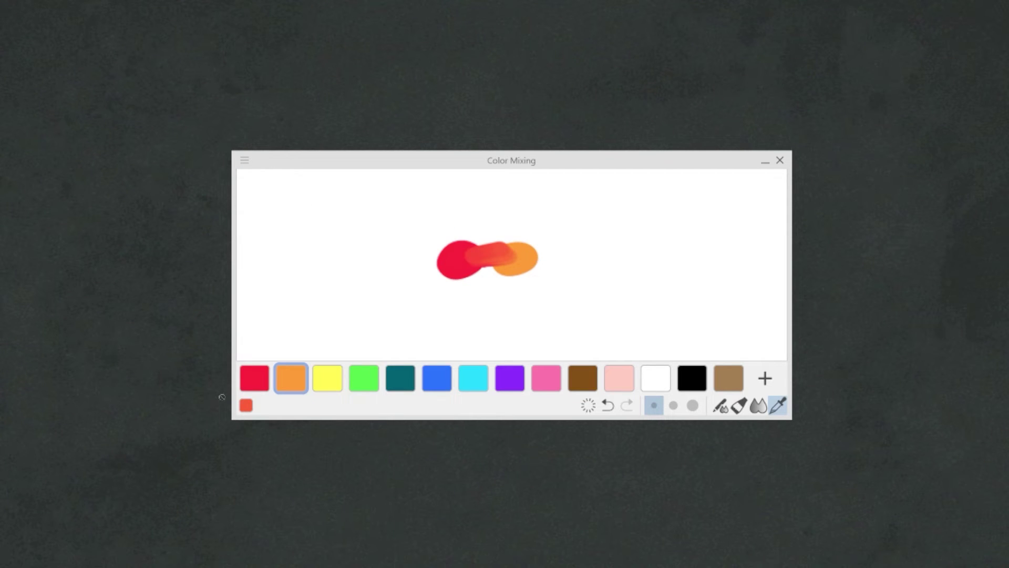
Undo and then redo the blended stroke from the palette's menu
left_click(245, 161)
left_click(322, 242)
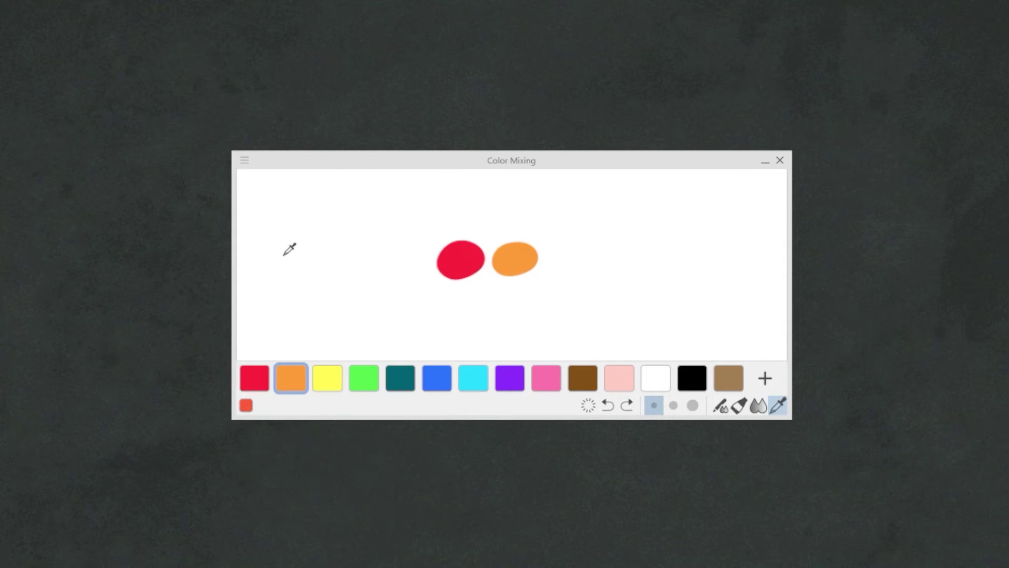
left_click(245, 160)
left_click(304, 261)
Clear the mixing canvas and set its background to black
left_click(244, 160)
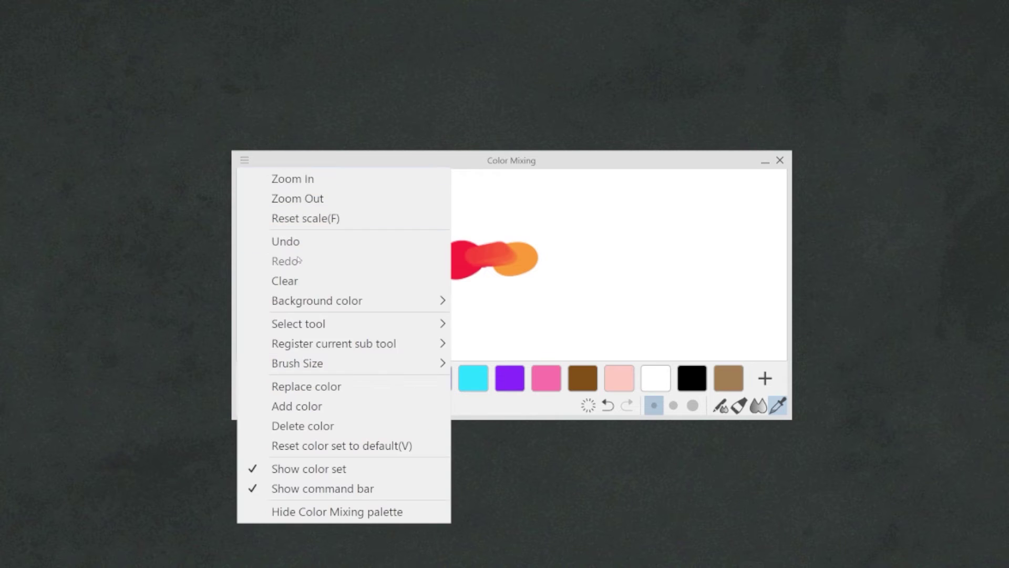
left_click(295, 274)
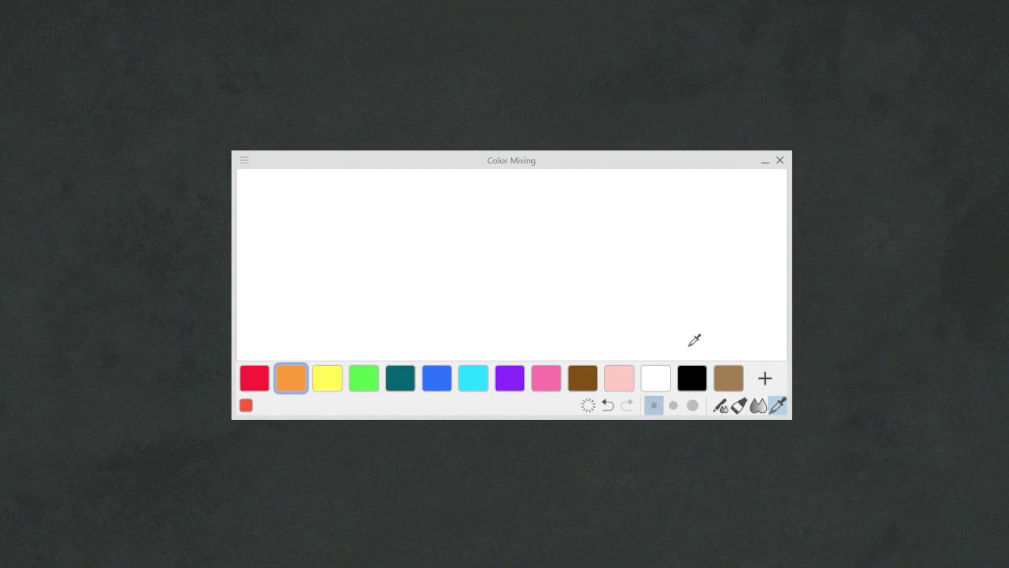
left_click(247, 160)
mouse_move(362, 302)
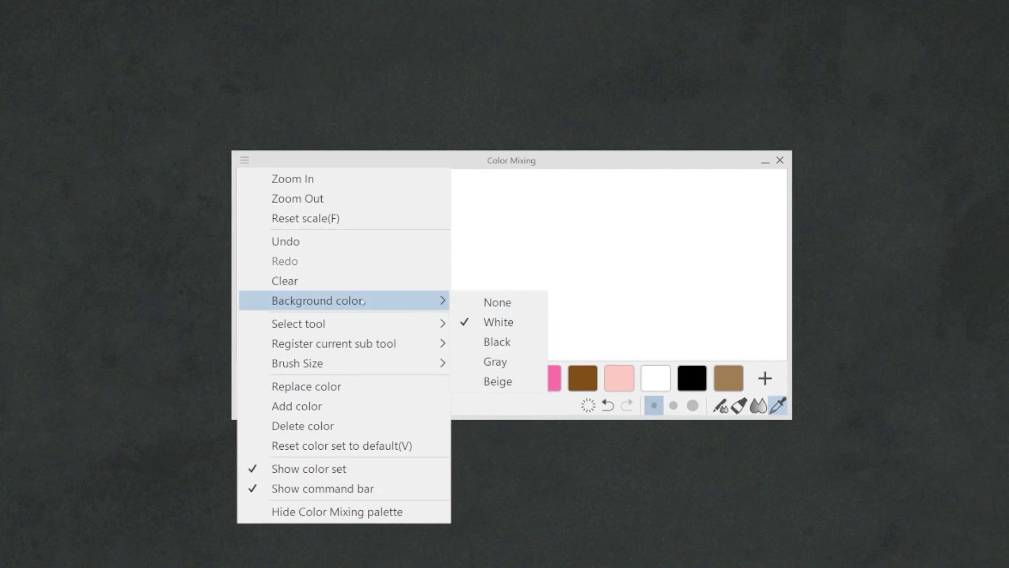
left_click(505, 342)
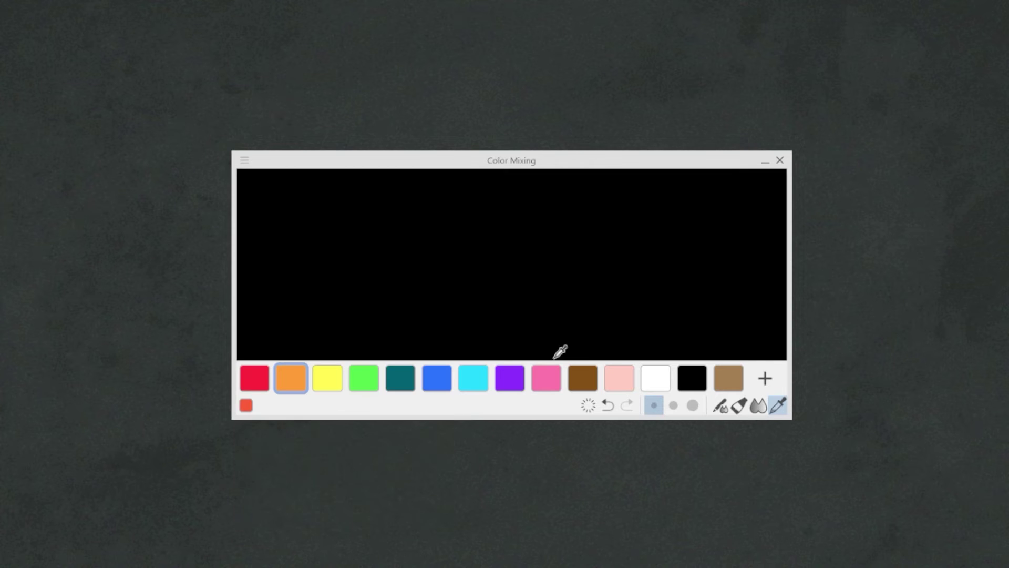
Reset registered sub tools and the colour set to default, and uncheck Show color set
left_click(245, 160)
mouse_move(400, 343)
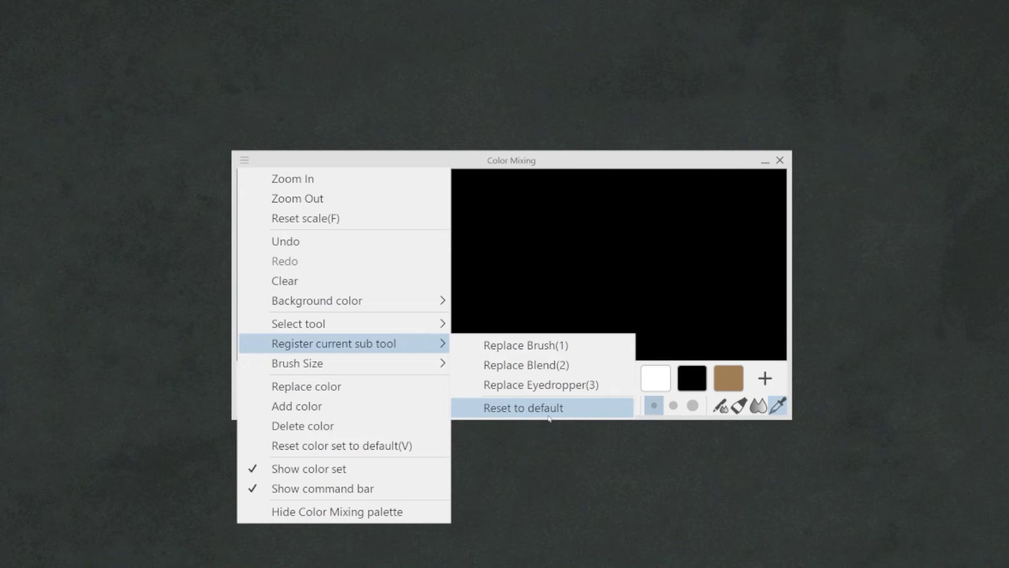
left_click(390, 389)
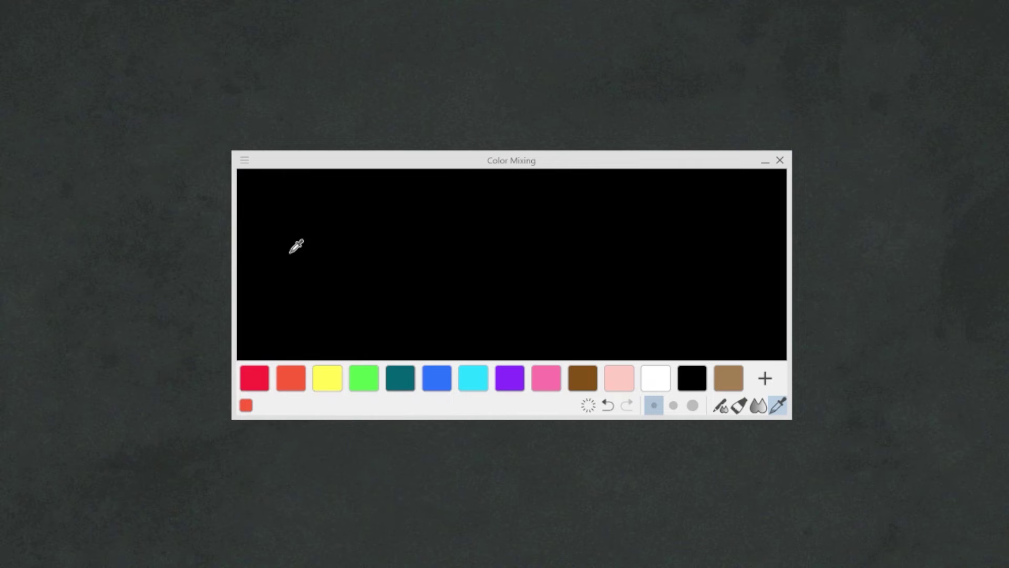
left_click(245, 160)
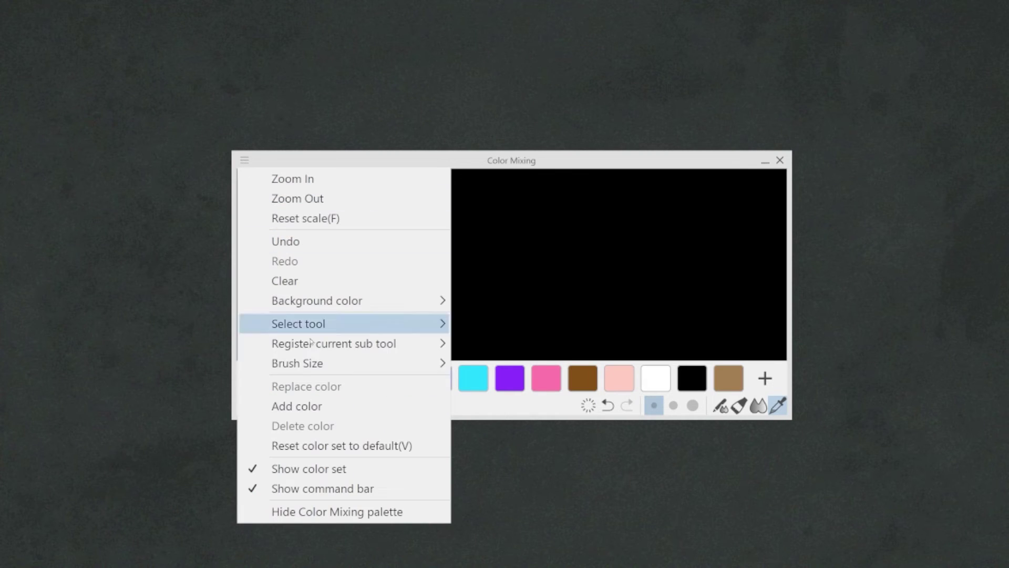
left_click(341, 446)
left_click(244, 161)
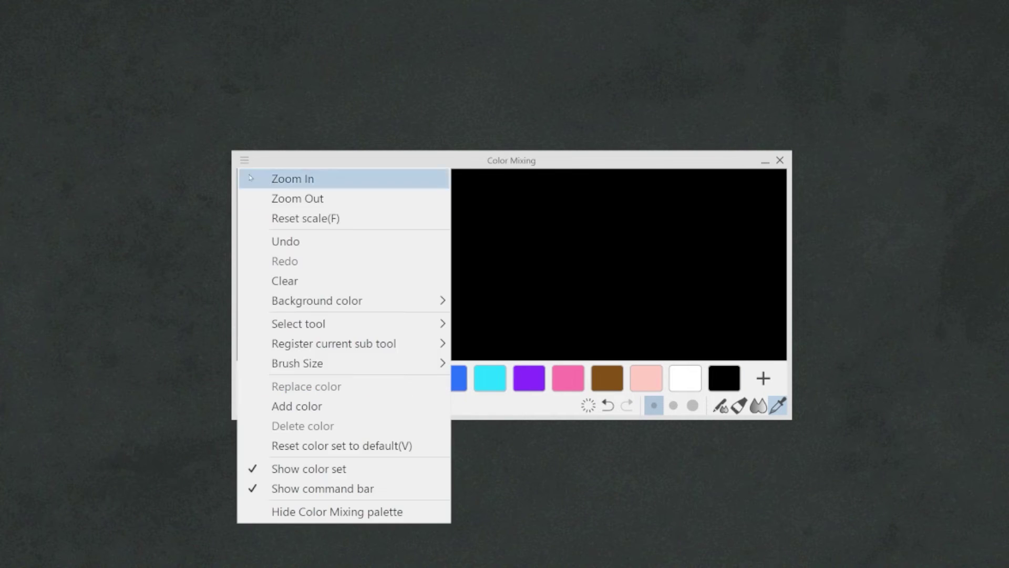
left_click(326, 473)
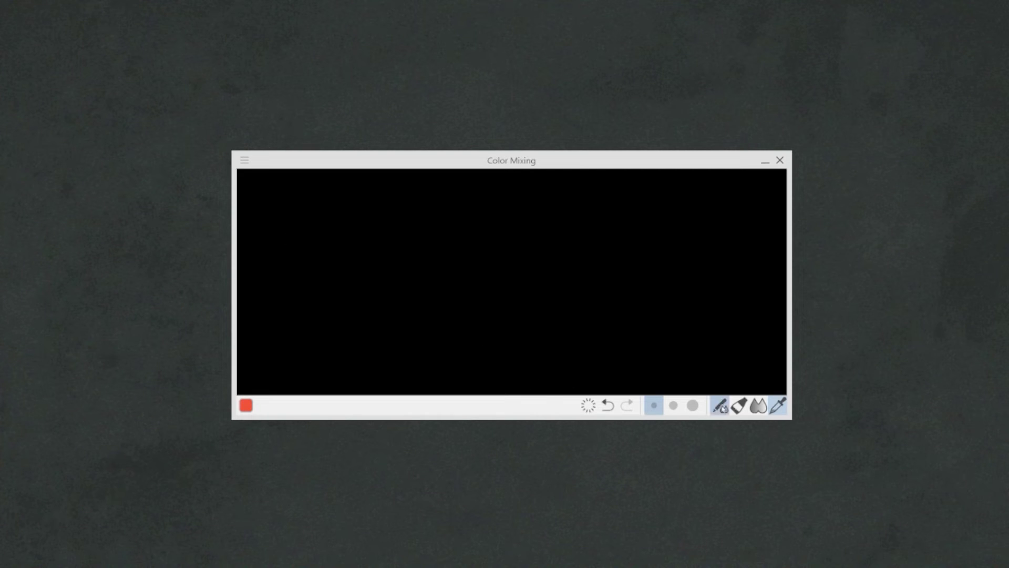
Drag a red Brush blob across the centre of the black canvas and dab over it twice
left_click(739, 405)
mouse_move(439, 271)
left_mouse_down()
mouse_move(455, 267)
mouse_move(458, 285)
mouse_move(513, 288)
mouse_move(460, 293)
mouse_move(527, 293)
mouse_move(449, 293)
mouse_move(500, 288)
left_mouse_up()
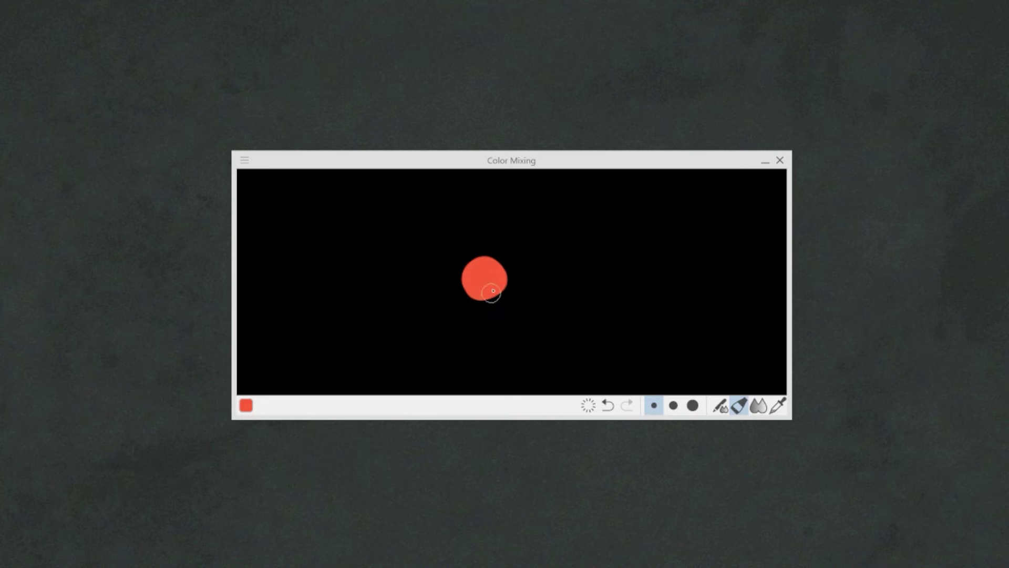
left_click(498, 286)
left_click(503, 293)
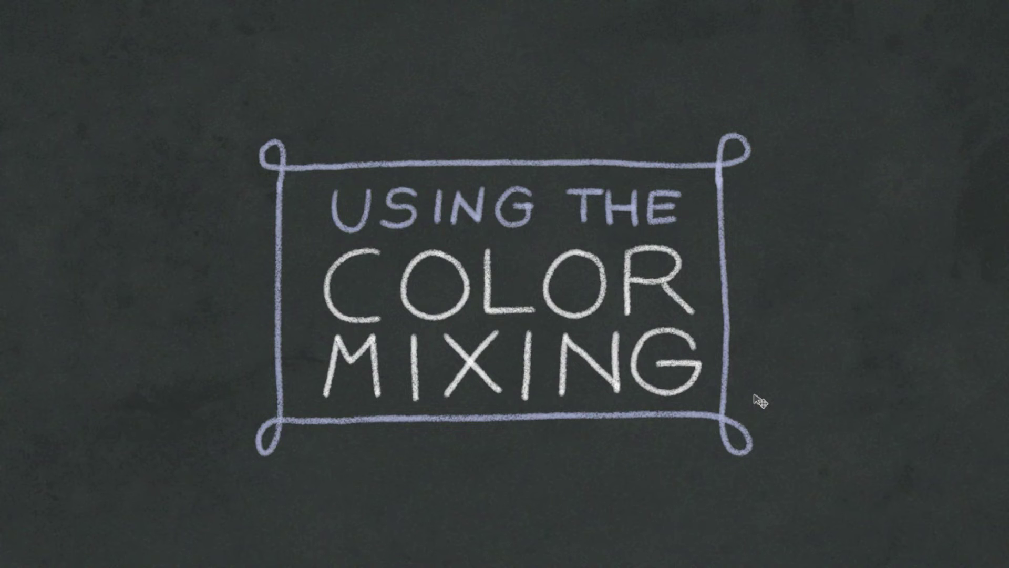
Dab red, orange, yellow and green, then blend from red through orange into yellow
left_click(186, 197)
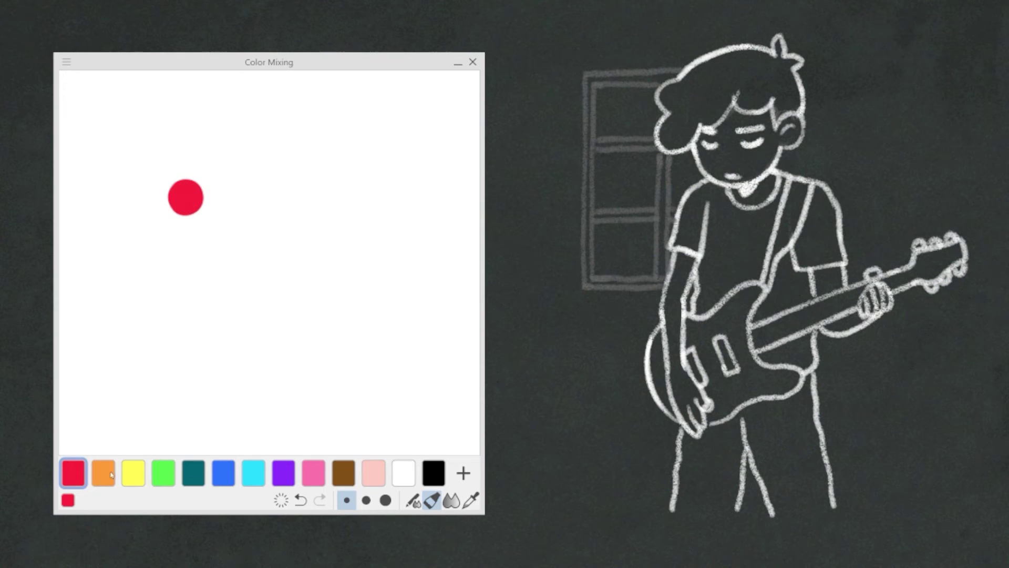
left_click(110, 474)
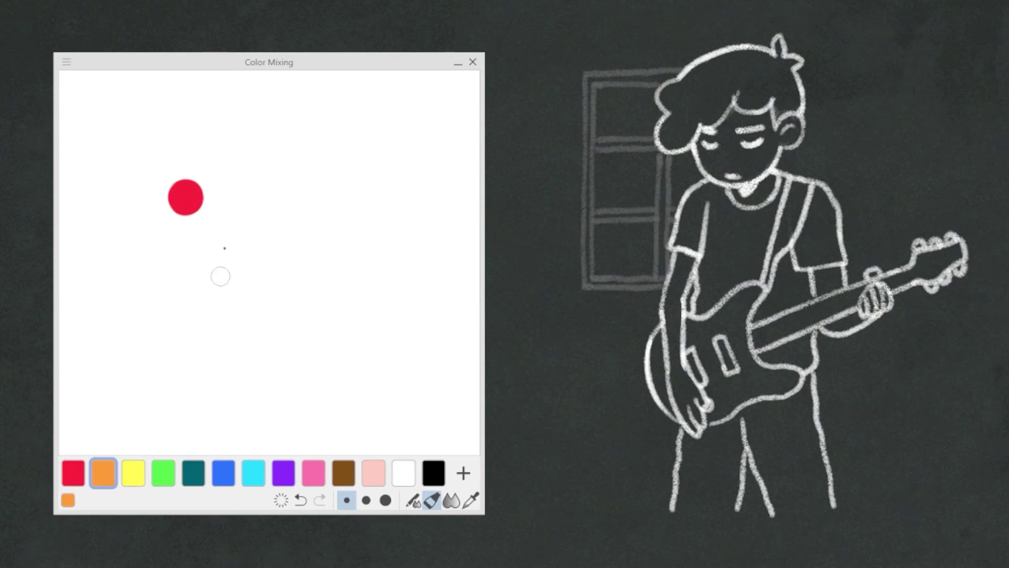
mouse_move(213, 160)
left_mouse_down()
mouse_move(249, 152)
mouse_move(246, 162)
mouse_move(242, 151)
mouse_move(285, 164)
left_mouse_up()
left_click(144, 471)
left_click(164, 473)
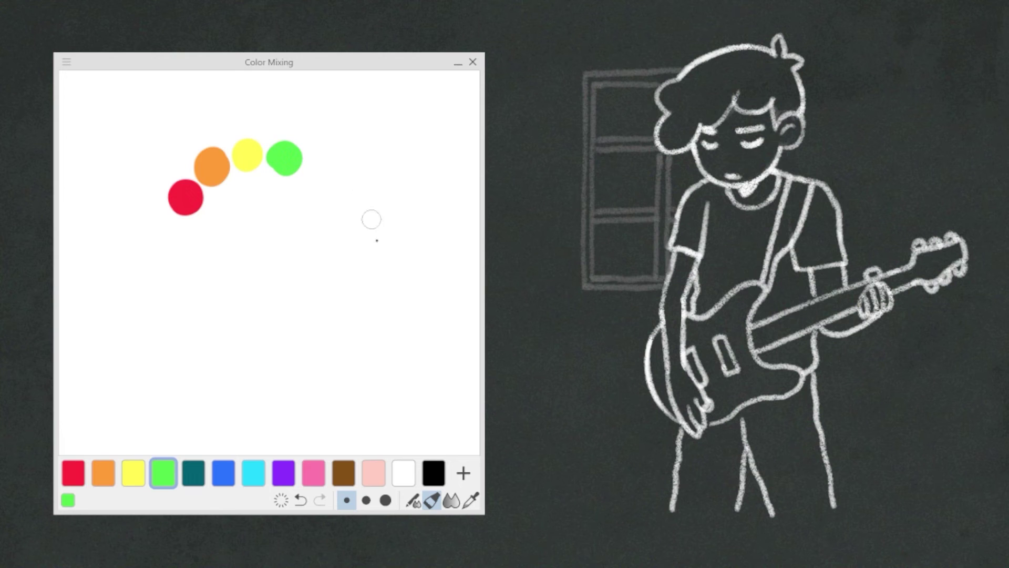
left_click(451, 500)
mouse_move(190, 193)
left_mouse_down()
mouse_move(200, 175)
mouse_move(190, 189)
mouse_move(244, 160)
mouse_move(212, 165)
mouse_move(261, 159)
mouse_move(244, 155)
mouse_move(284, 158)
left_mouse_up()
Empty the mixing canvas and dab one red spot with a medium-size Brush
left_click(434, 472)
left_click(432, 500)
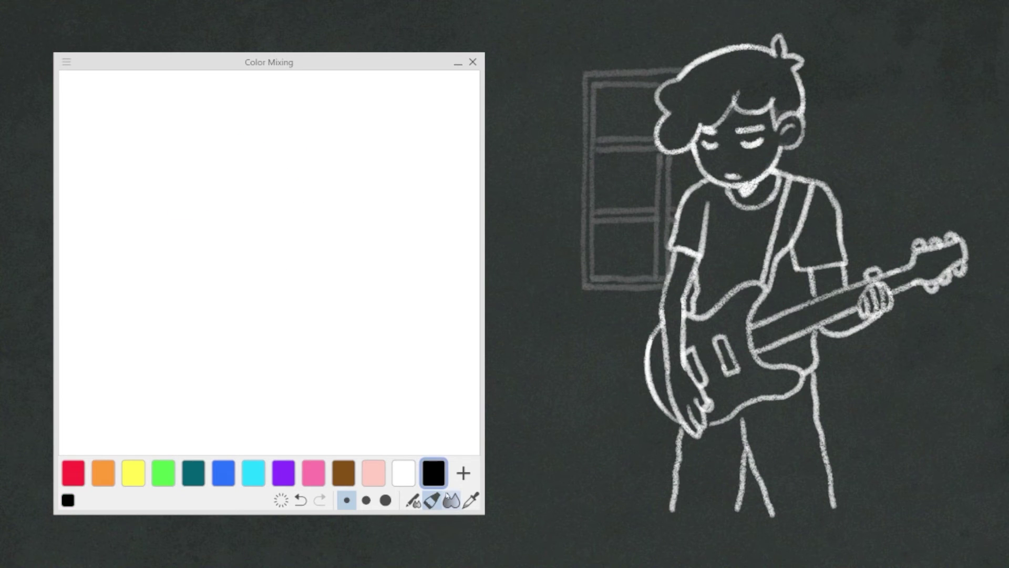
left_click(368, 502)
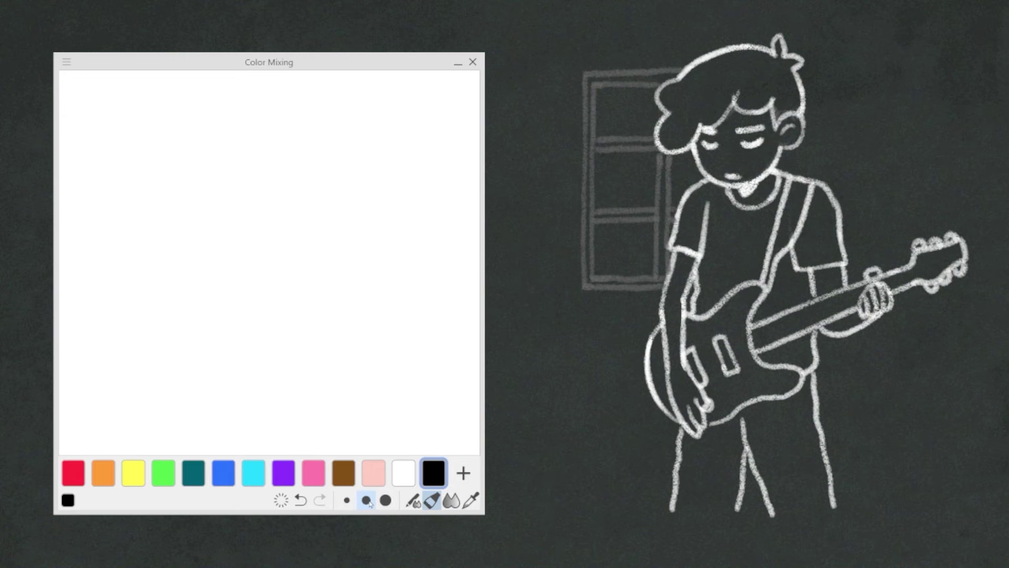
left_click(74, 474)
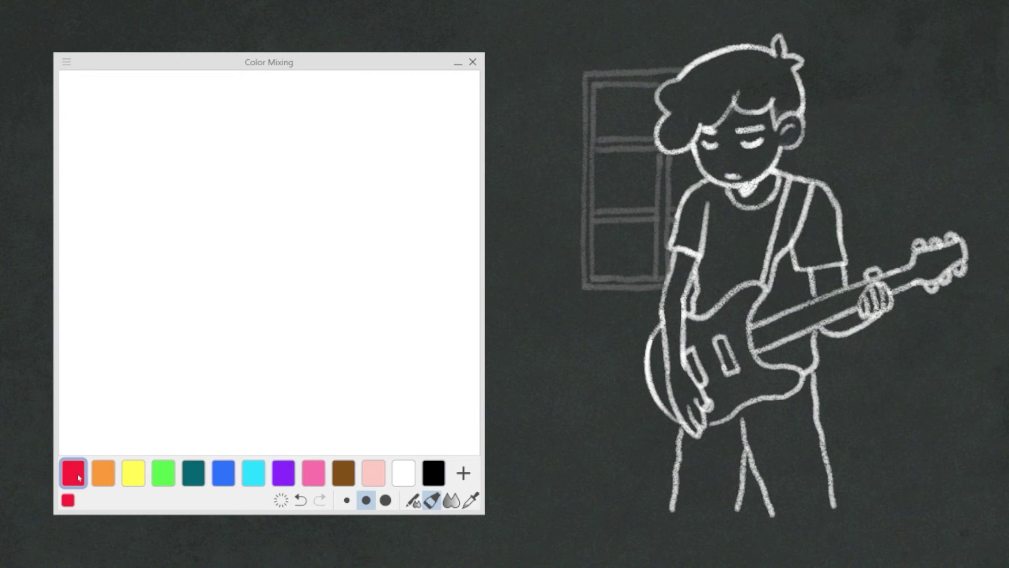
left_click(181, 232)
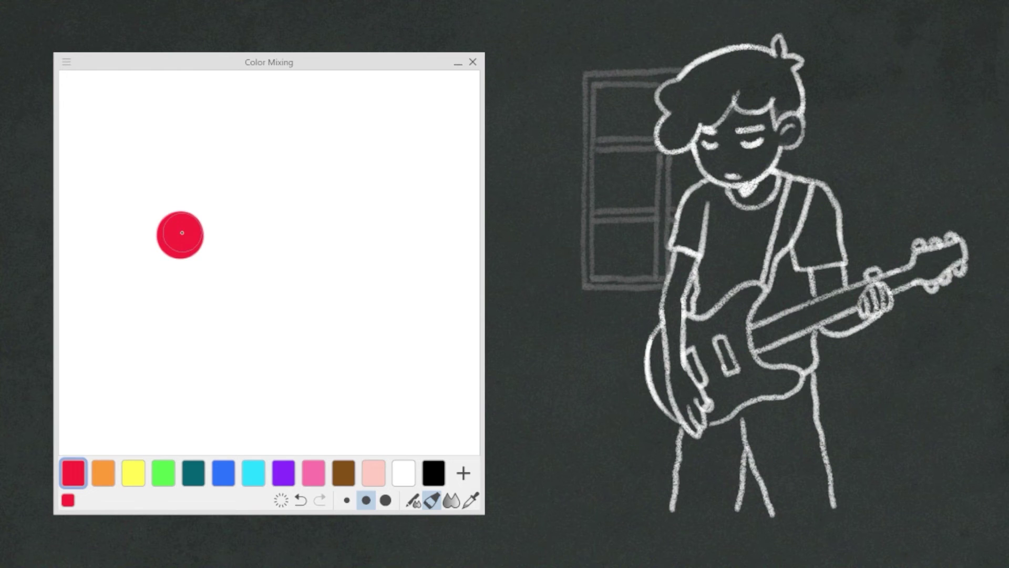
Dab orange beside the red and blend the two together with the Blend tool
left_click(109, 475)
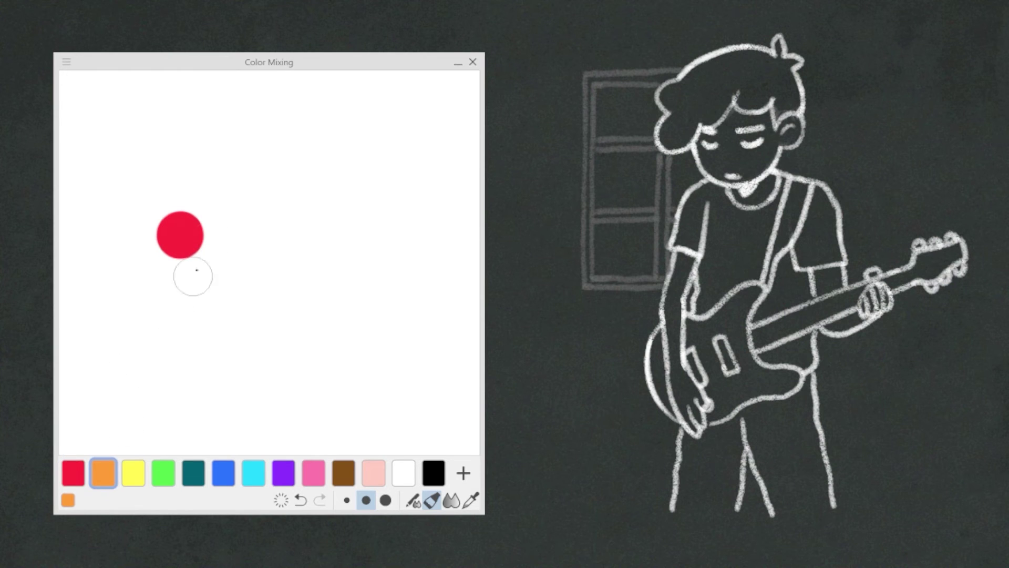
left_click(226, 207)
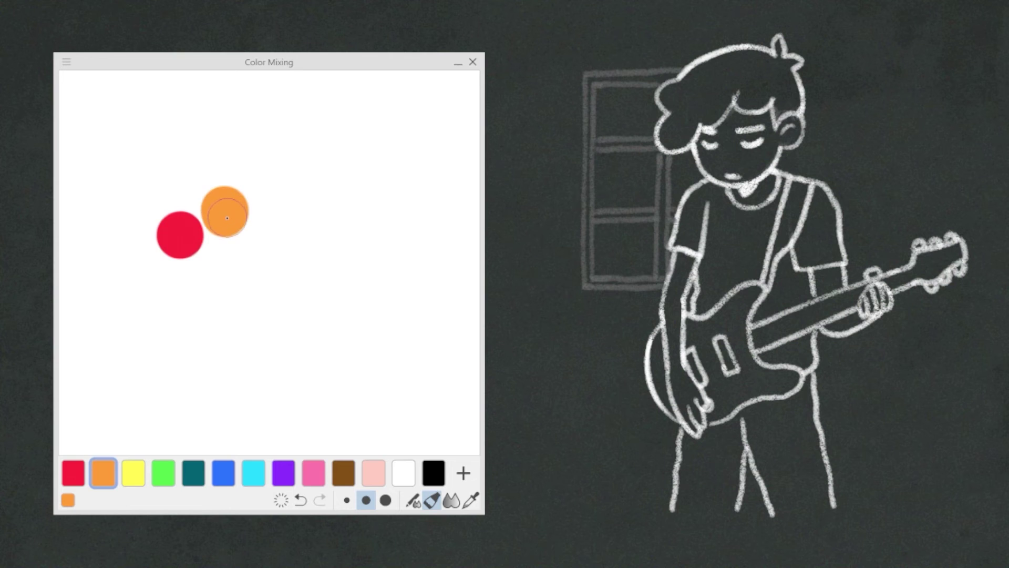
mouse_move(221, 214)
left_mouse_down()
mouse_move(181, 235)
mouse_move(207, 221)
left_mouse_up()
left_click(301, 500)
left_click(451, 501)
left_click_drag(189, 232, 223, 211)
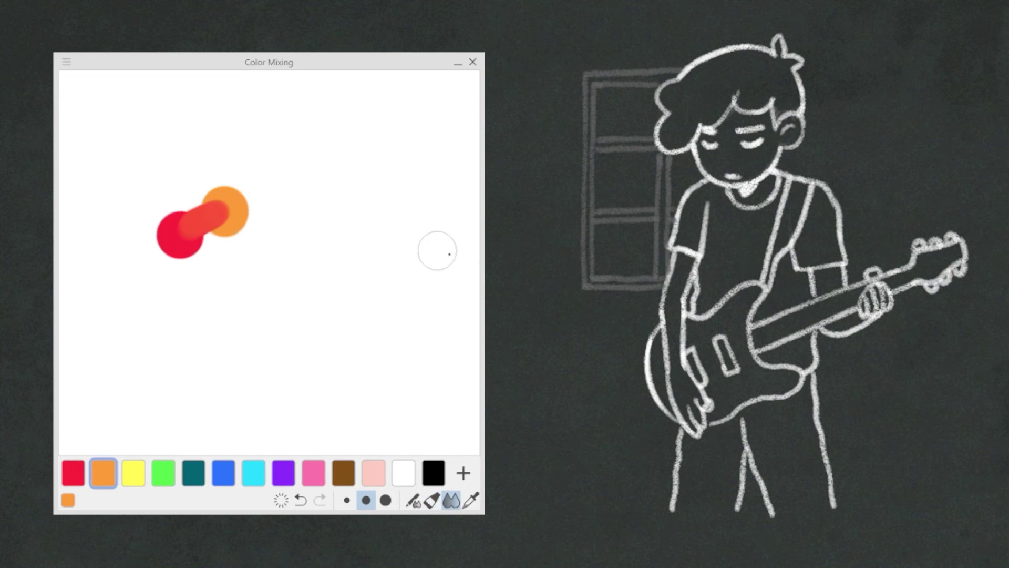
Add yellow and green dabs and blend the orange across them into one gradient
left_click(136, 472)
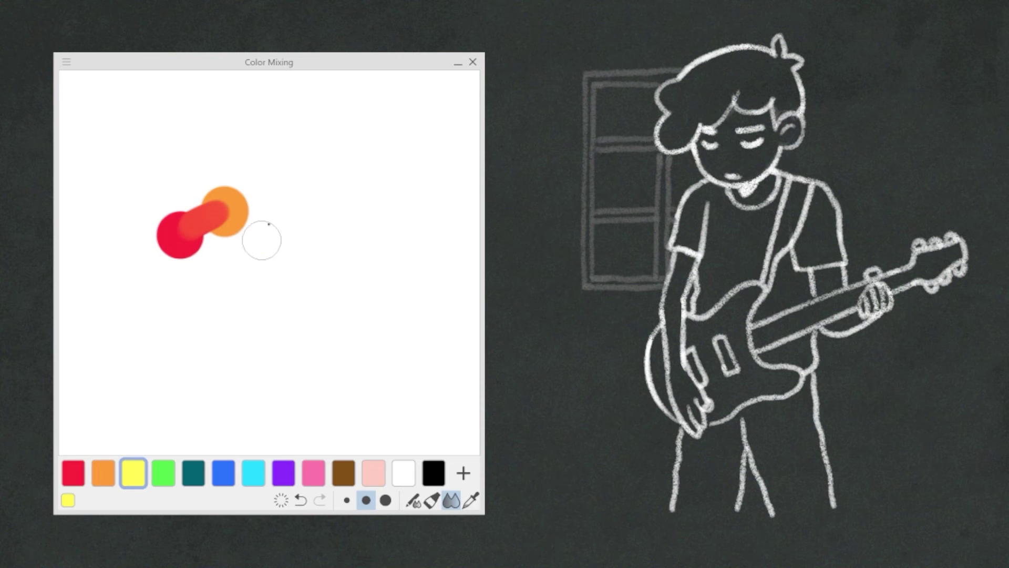
left_click(273, 198)
left_click(164, 473)
left_click(318, 200)
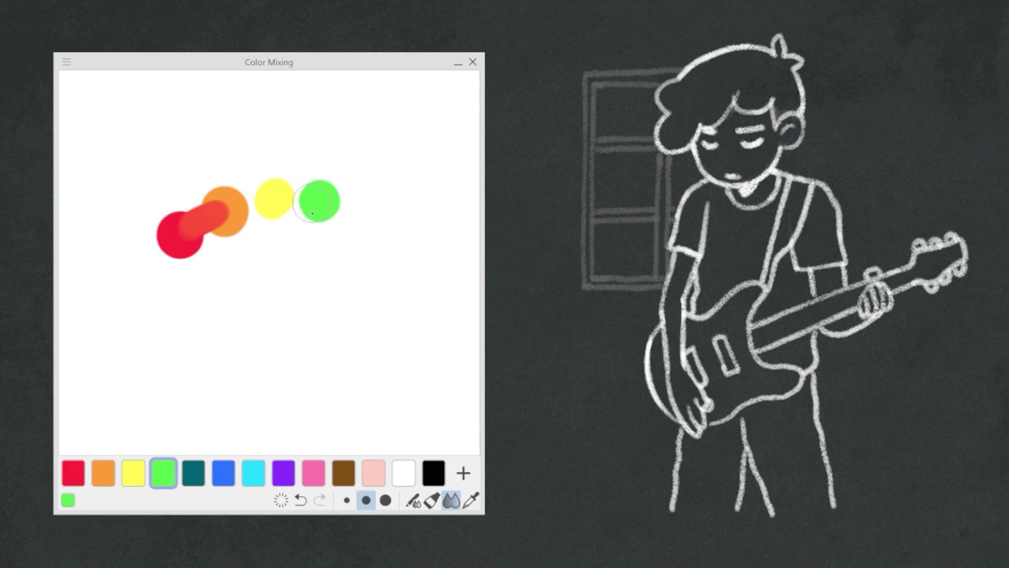
left_click_drag(211, 220, 318, 201)
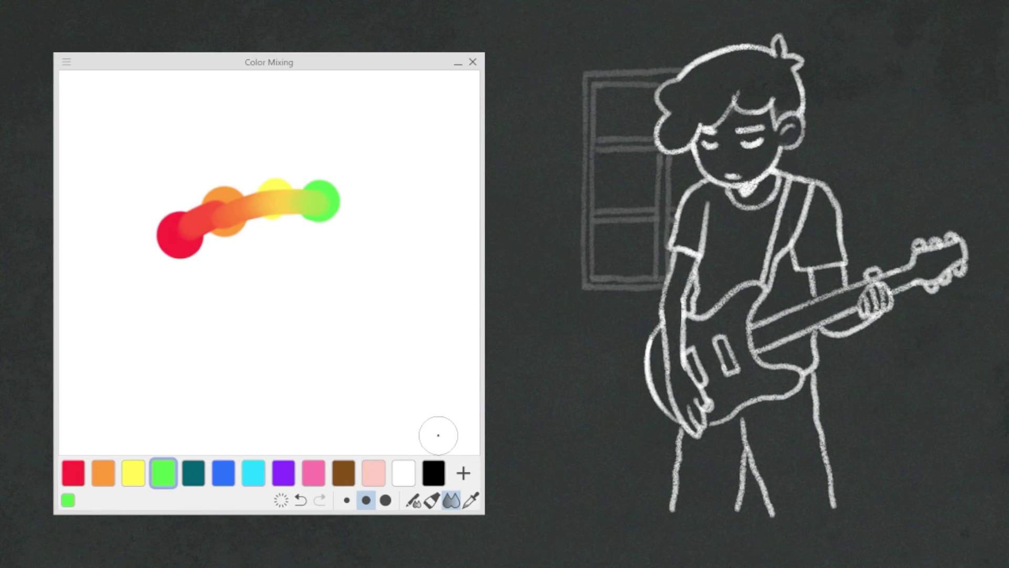
left_click(432, 501)
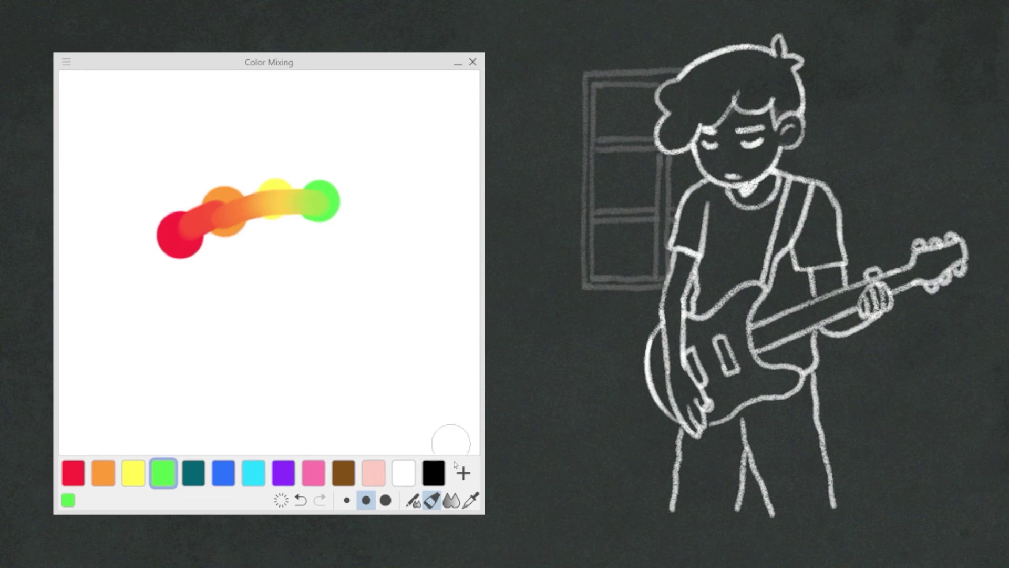
Smooth the dabs into one gradient stroke, then add a purple dab and blend the cluster together
left_click(451, 501)
mouse_move(221, 229)
left_mouse_down()
mouse_move(191, 228)
mouse_move(231, 210)
left_mouse_up()
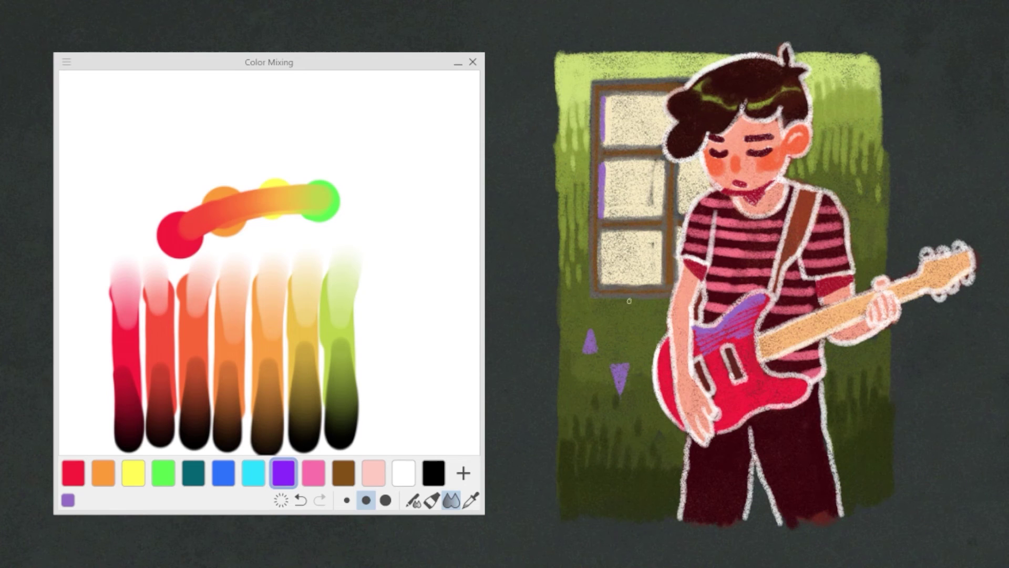
left_click(431, 499)
left_click(397, 277)
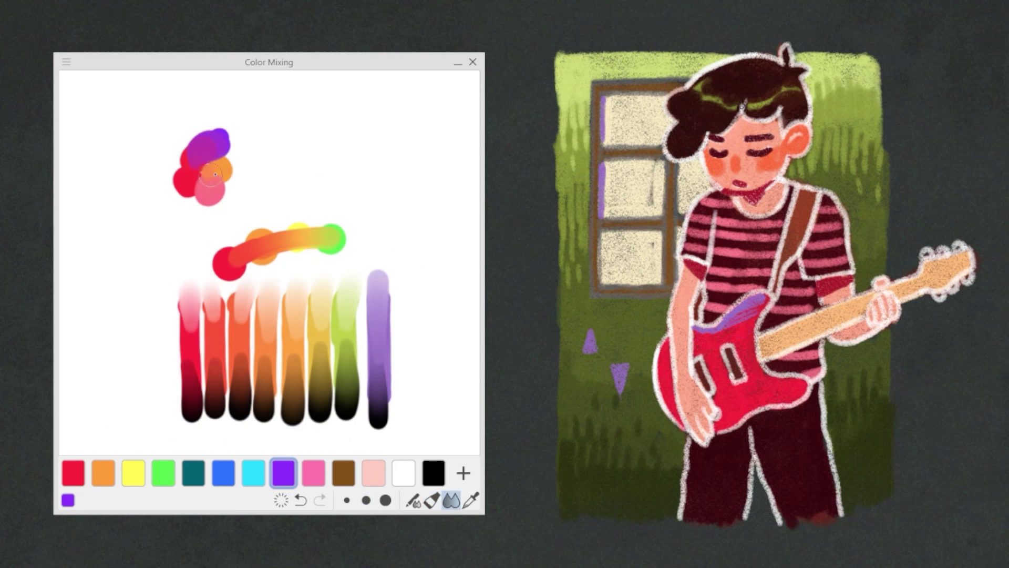
mouse_move(202, 176)
left_mouse_down()
mouse_move(177, 160)
mouse_move(240, 148)
mouse_move(210, 152)
mouse_move(206, 181)
mouse_move(228, 193)
mouse_move(211, 175)
mouse_move(199, 180)
mouse_move(199, 207)
mouse_move(188, 180)
mouse_move(219, 169)
mouse_move(198, 147)
left_mouse_up()
Blend brown into the magenta blob, then curve orange, yellow and green strokes into a ring
left_click(339, 473)
left_click_drag(185, 117, 186, 164)
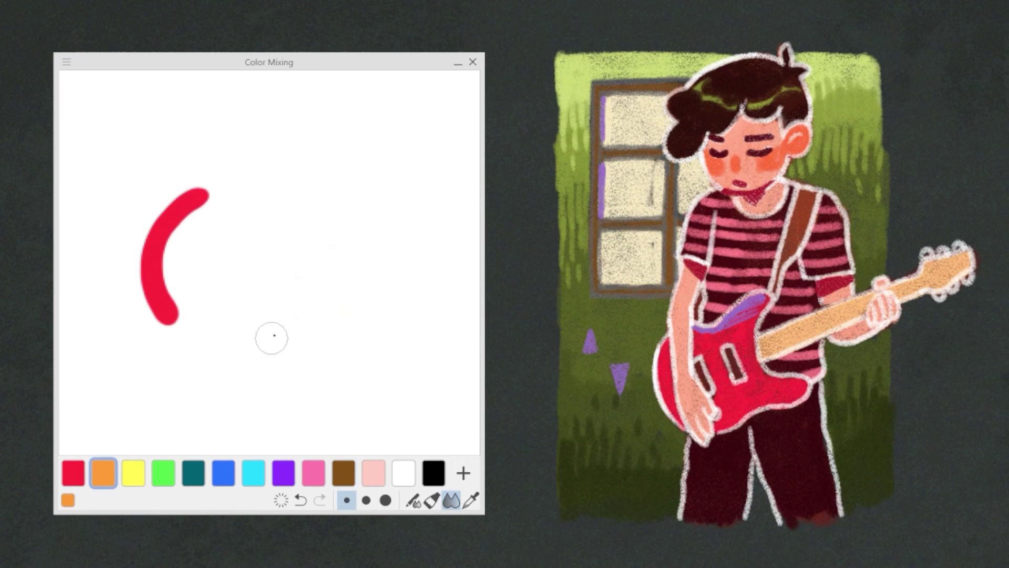
mouse_move(289, 321)
left_mouse_down()
mouse_move(227, 342)
mouse_move(186, 329)
mouse_move(160, 296)
mouse_move(185, 193)
left_mouse_up()
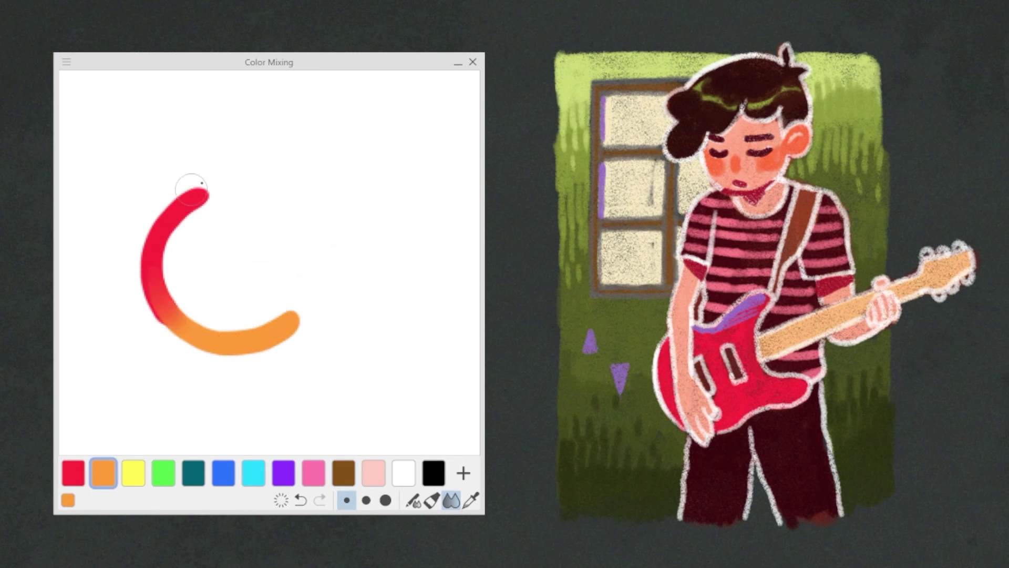
left_click(133, 473)
mouse_move(293, 216)
left_mouse_down()
mouse_move(304, 236)
mouse_move(295, 310)
mouse_move(275, 330)
mouse_move(243, 330)
left_mouse_up()
left_click(164, 474)
mouse_move(252, 191)
left_mouse_down()
mouse_move(216, 193)
mouse_move(171, 219)
mouse_move(249, 191)
mouse_move(277, 199)
mouse_move(292, 213)
mouse_move(304, 263)
left_mouse_up()
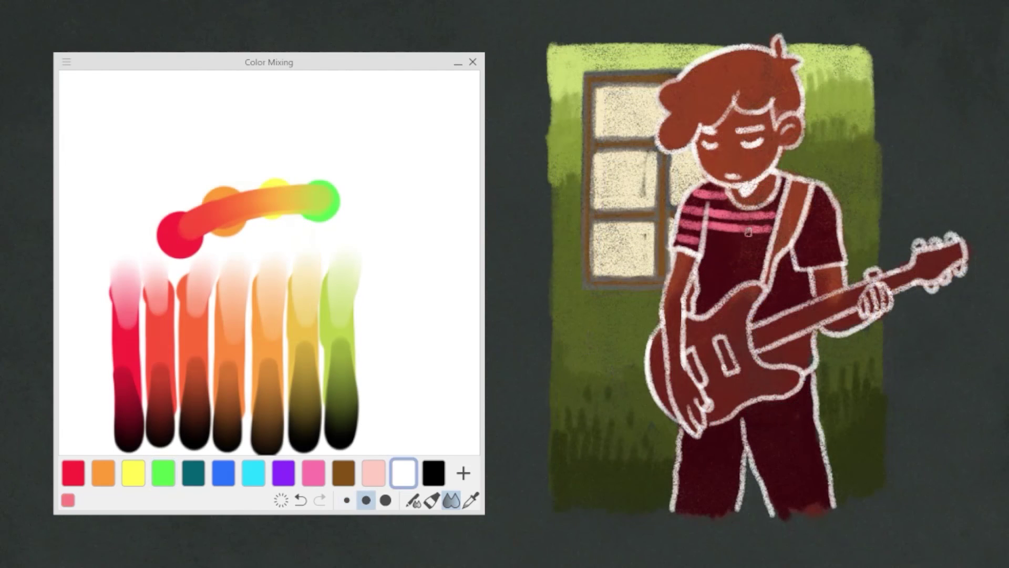
Paint pink stripes across the guitarist's shirt chest and sleeve
mouse_move(738, 243)
left_mouse_down()
mouse_move(710, 242)
mouse_move(770, 242)
left_mouse_up()
mouse_move(707, 262)
left_mouse_down()
mouse_move(752, 264)
mouse_move(704, 277)
mouse_move(743, 279)
mouse_move(700, 294)
mouse_move(730, 298)
left_mouse_up()
left_click_drag(805, 219, 834, 218)
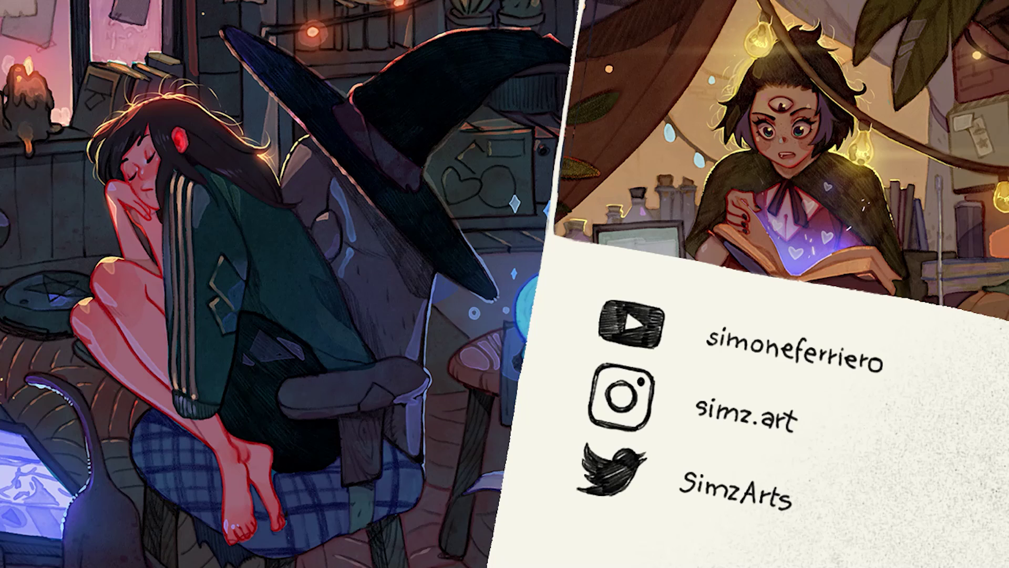